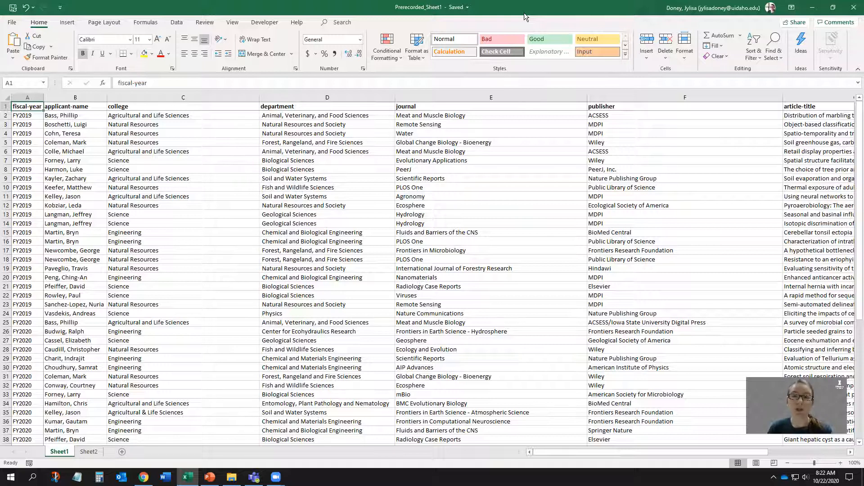
# Create a conditional formatting rule for the apc-paid column that formats only values ranked in the bottom 5.
pyautogui.moveTo(565, 453); pyautogui.dragTo(646, 448)
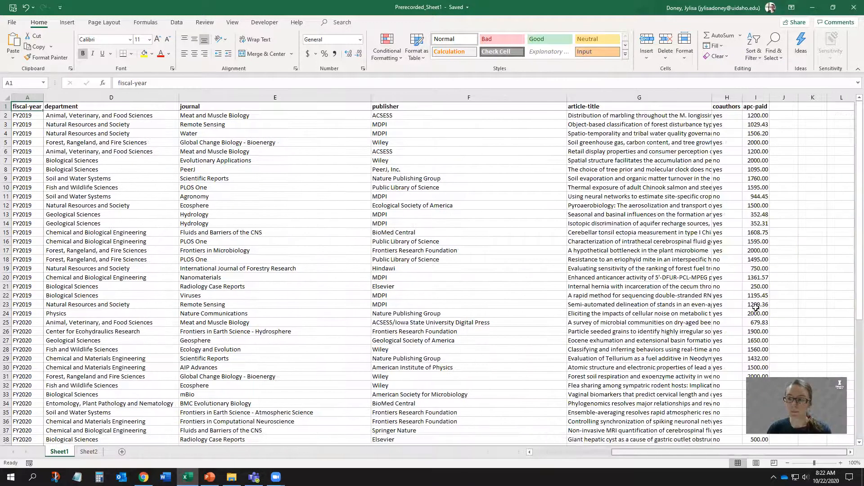
pyautogui.click(762, 97)
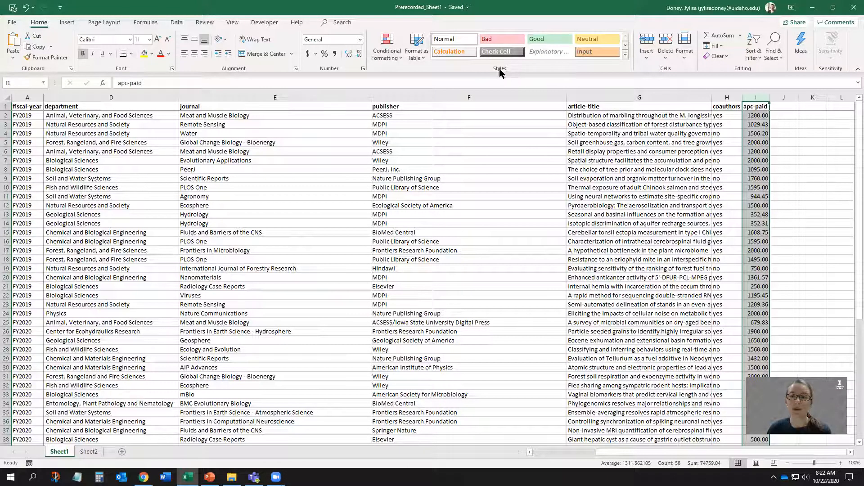
pyautogui.click(389, 55)
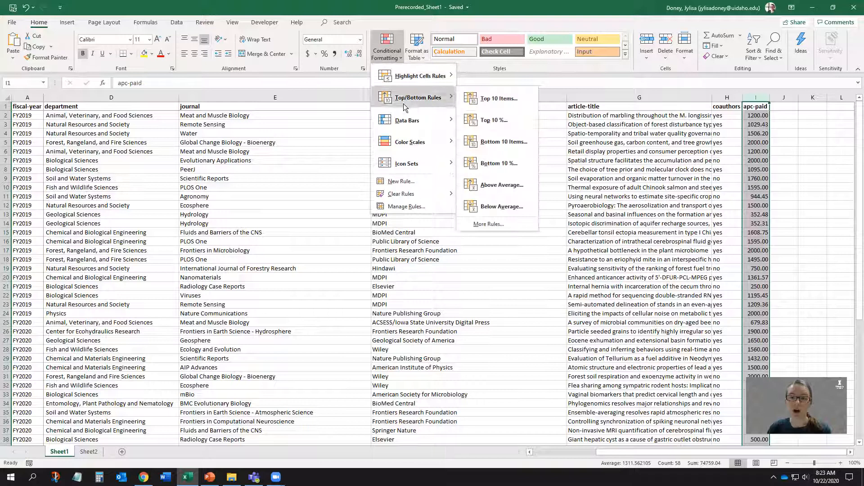
pyautogui.click(407, 181)
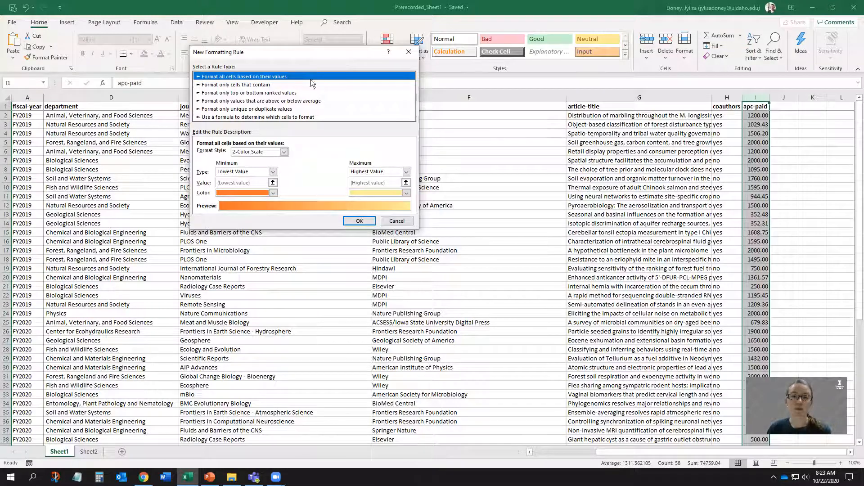
pyautogui.click(279, 93)
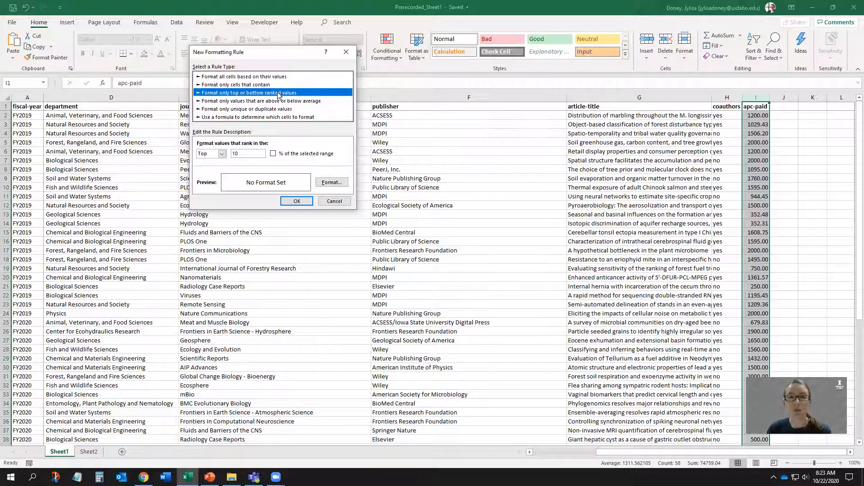
pyautogui.click(222, 153)
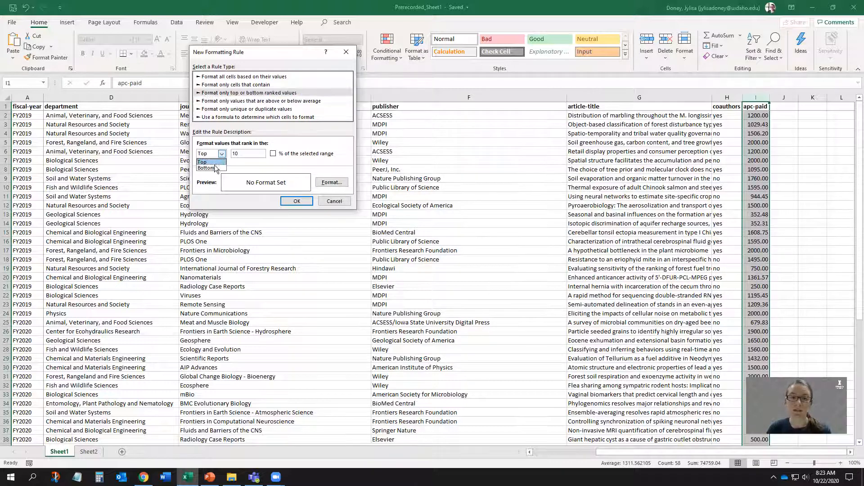
pyautogui.click(214, 167)
pyautogui.press('Tab')
pyautogui.write('5')
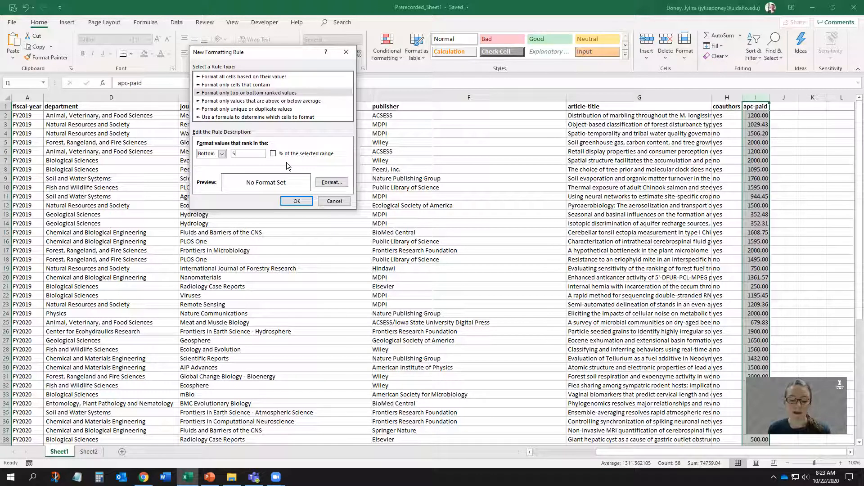
# Give the bottom-ranked values rule a solid purple fill and apply it to the apc-paid column.
pyautogui.click(338, 184)
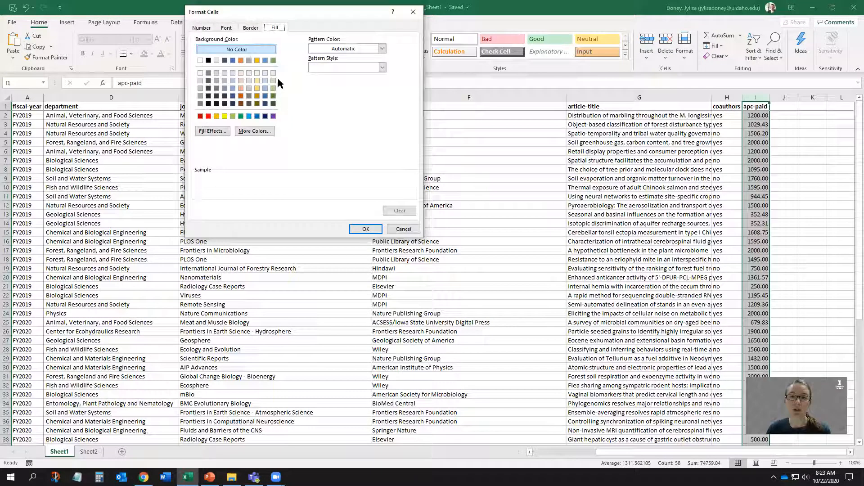
pyautogui.click(364, 66)
pyautogui.click(251, 28)
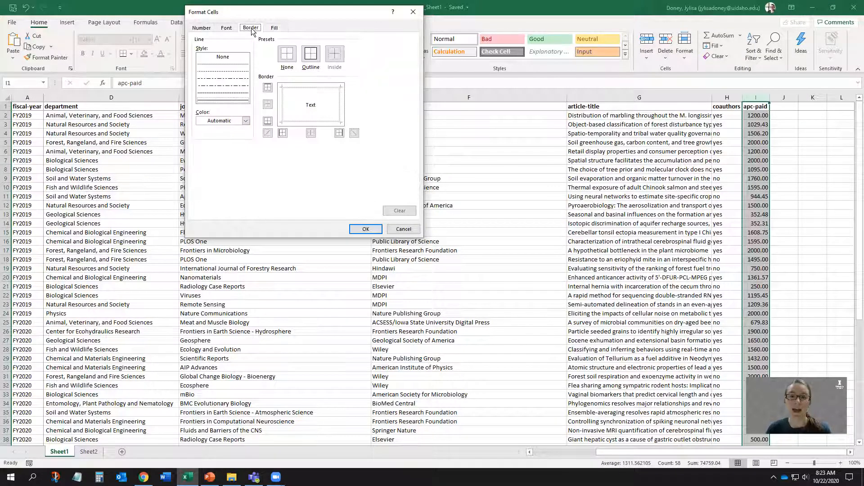
pyautogui.click(229, 28)
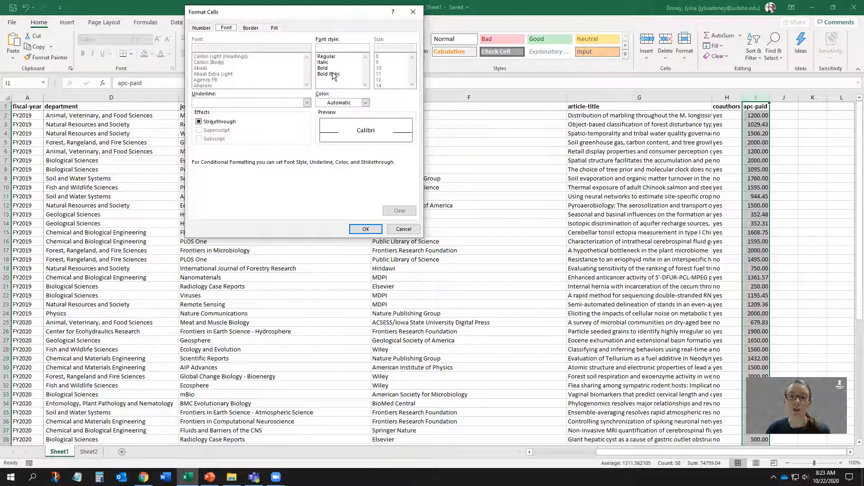
pyautogui.click(279, 30)
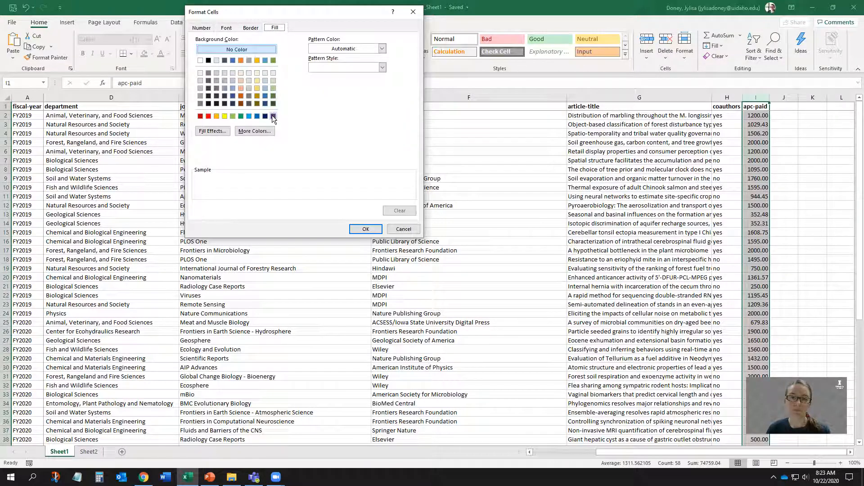
pyautogui.click(273, 116)
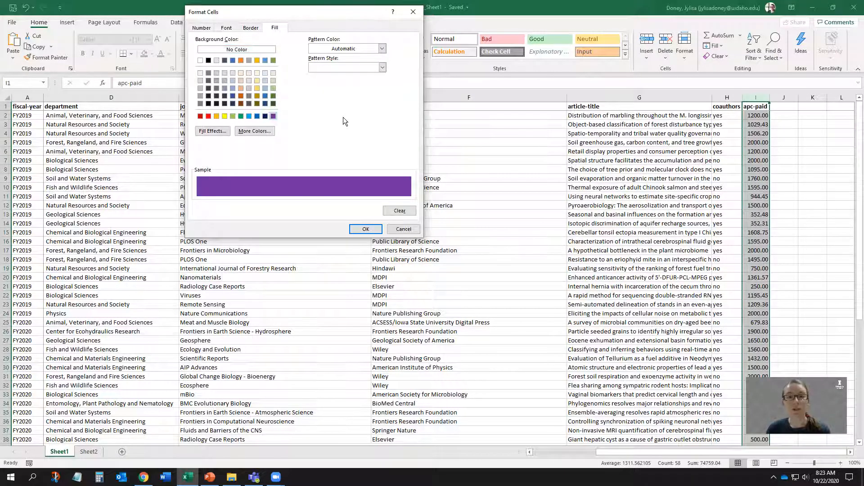
pyautogui.click(363, 230)
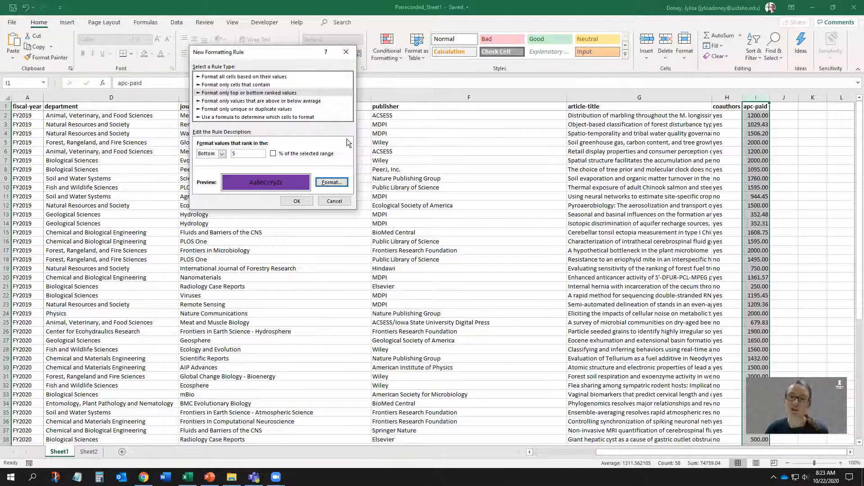
pyautogui.click(297, 201)
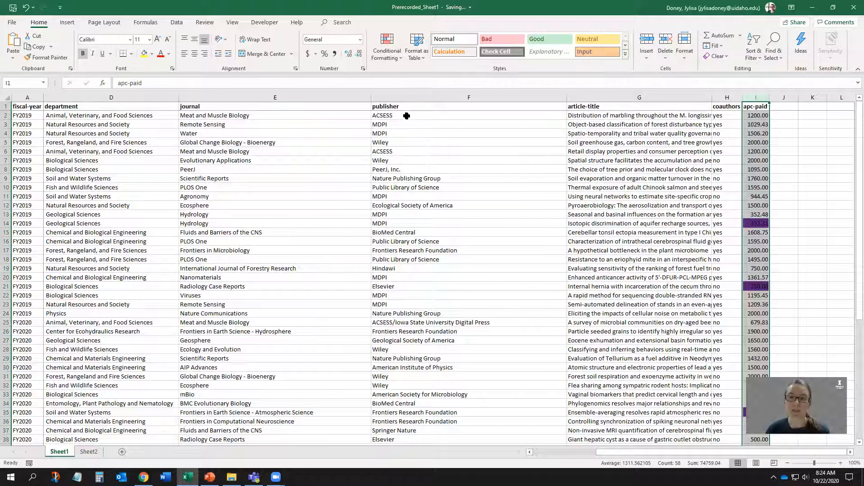
# Highlight cells in the publisher column that contain the text "mdpi" with Light Red Fill.
pyautogui.click(454, 97)
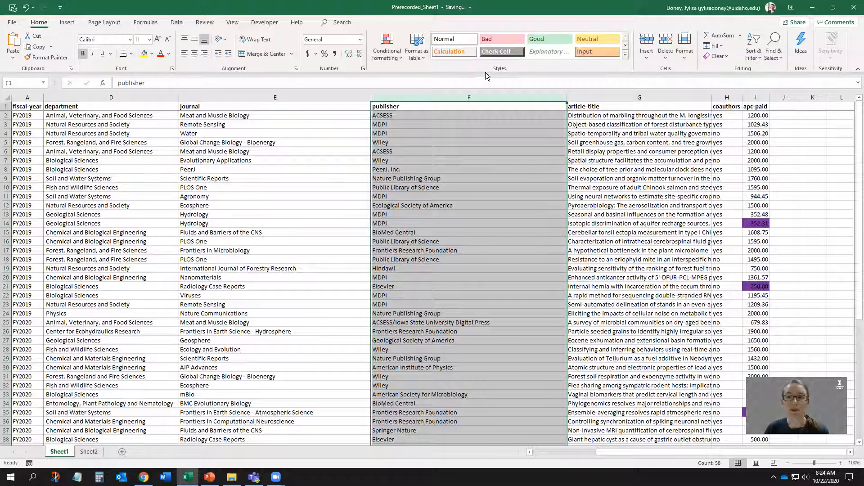
pyautogui.click(392, 56)
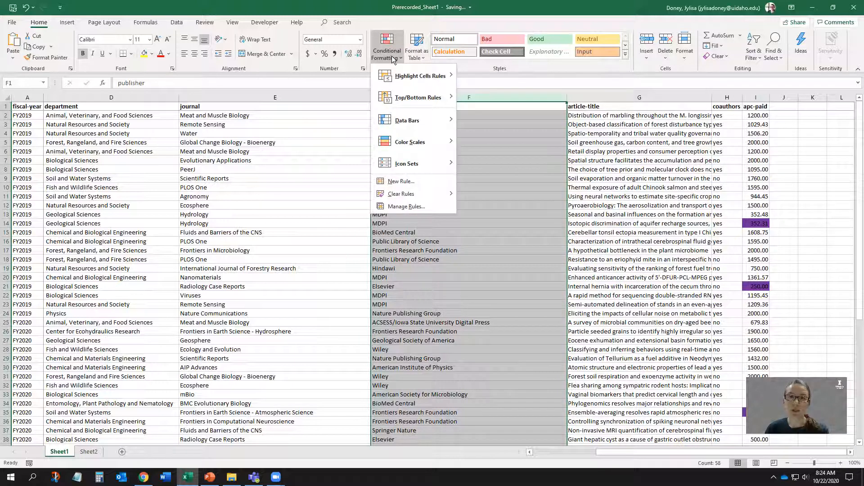
pyautogui.moveTo(405, 79)
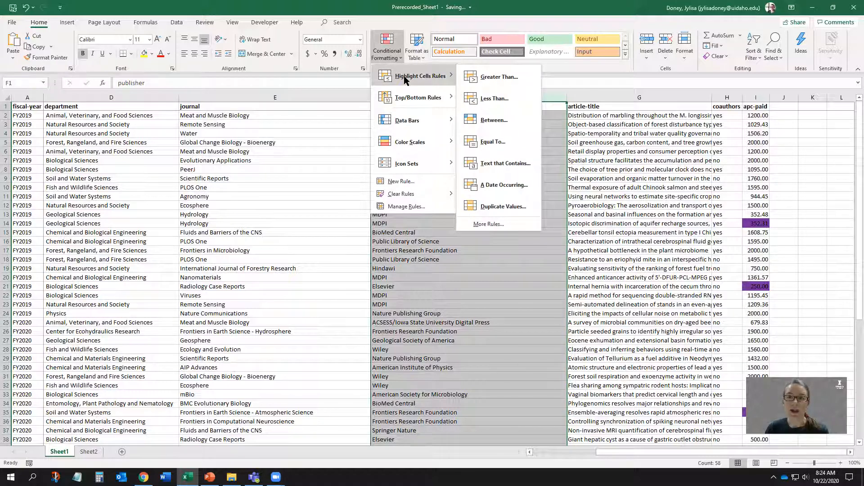
pyautogui.click(492, 165)
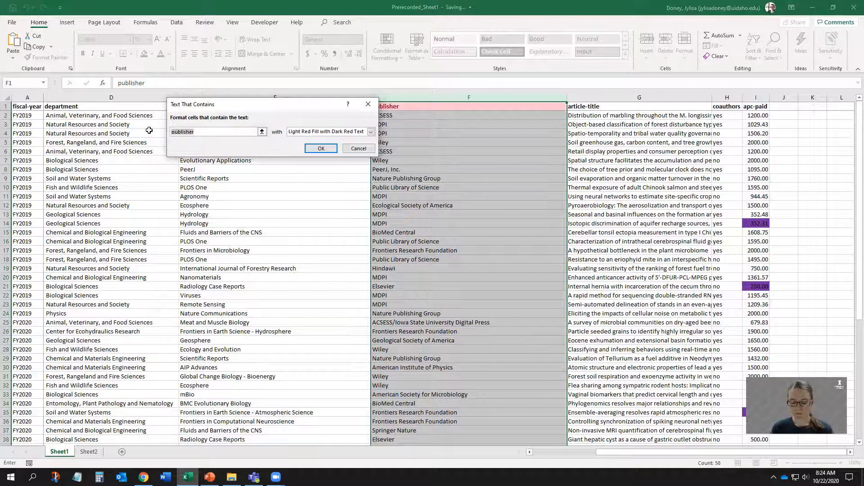
pyautogui.write('mdpi')
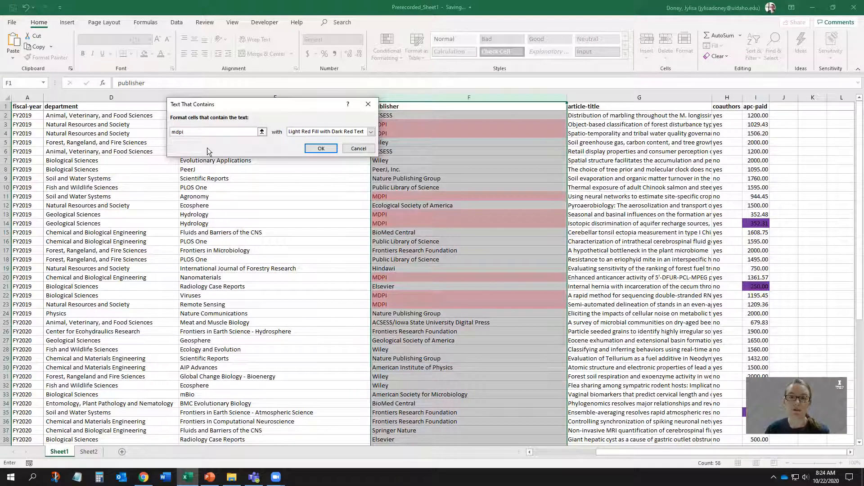
pyautogui.click(320, 133)
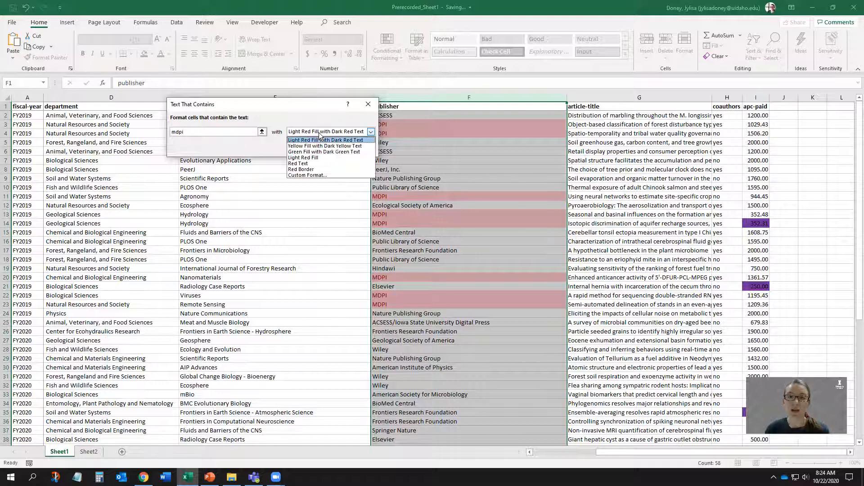
pyautogui.click(311, 157)
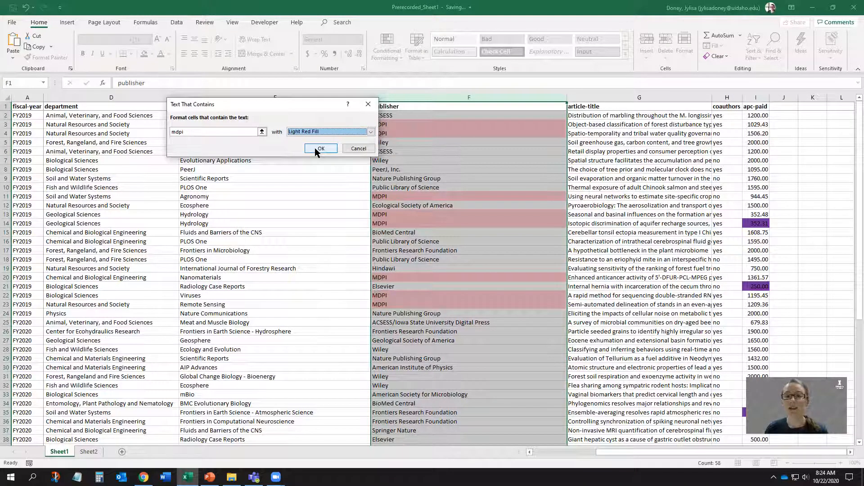
pyautogui.click(315, 149)
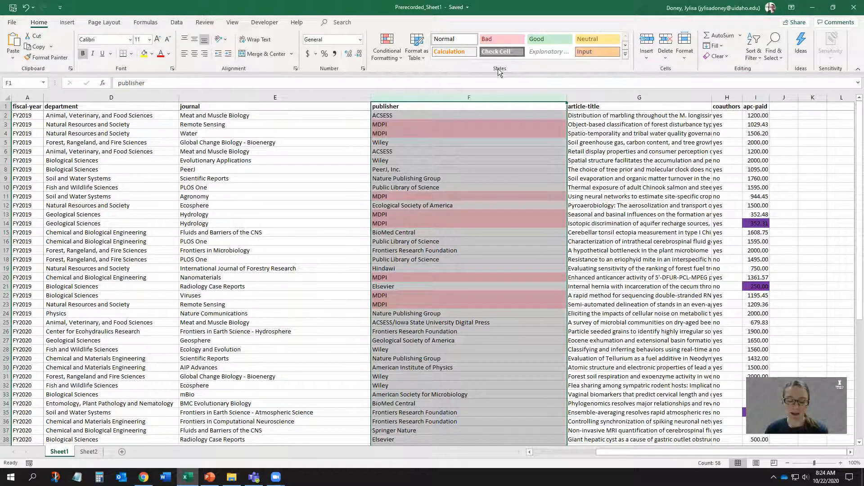
# Among this worksheet's conditional formatting rules, edit the apc-paid rule to format the bottom 10 values and apply it.
pyautogui.click(384, 54)
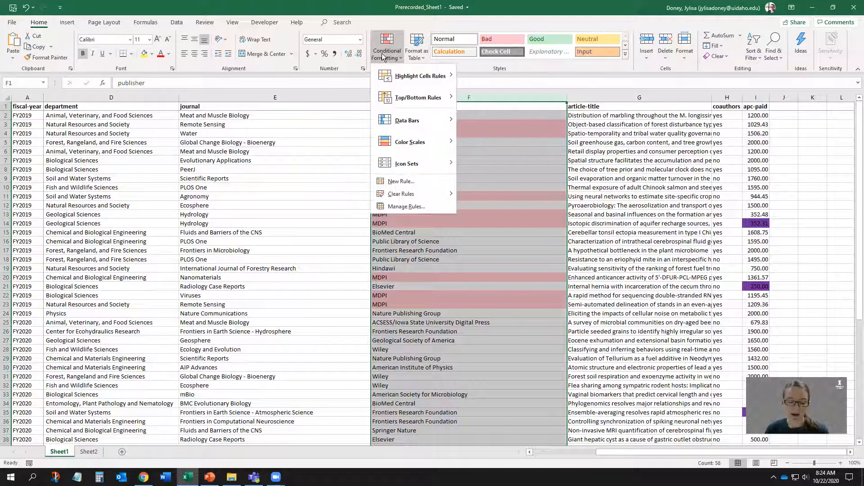
pyautogui.click(405, 206)
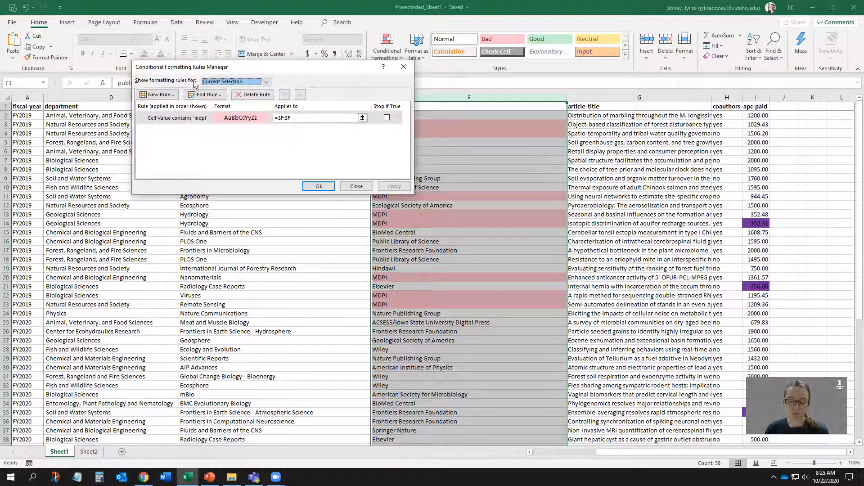
pyautogui.click(224, 82)
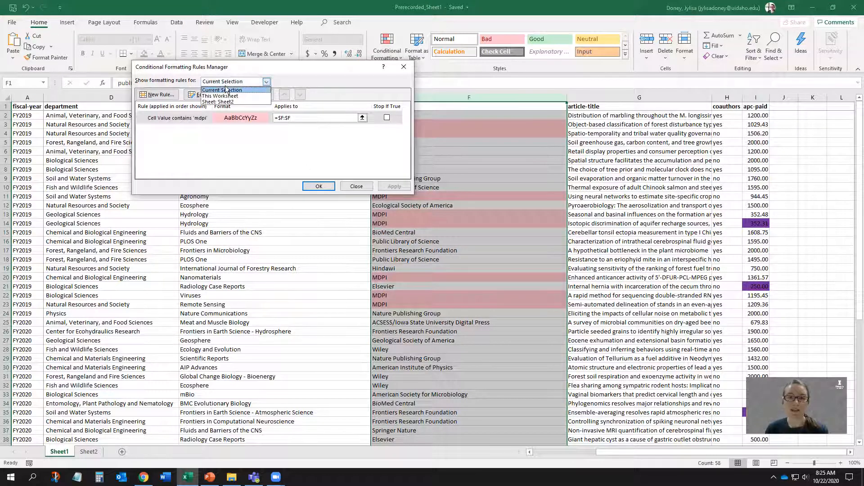
pyautogui.click(229, 96)
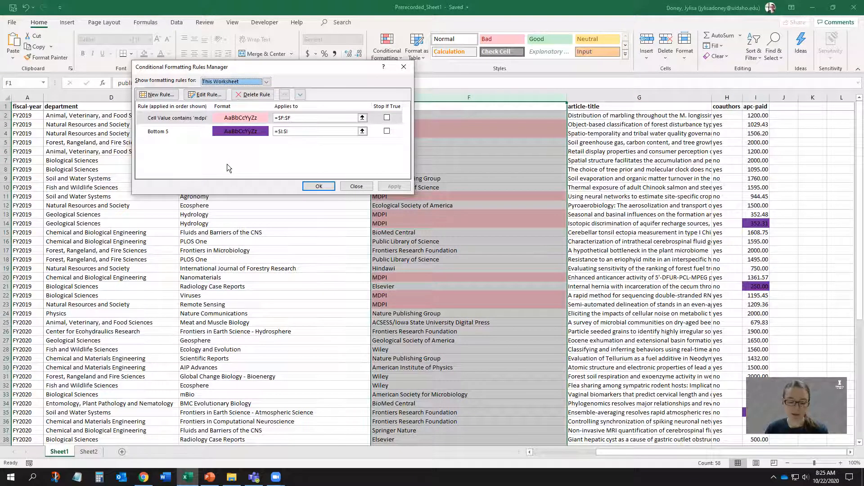
pyautogui.click(179, 134)
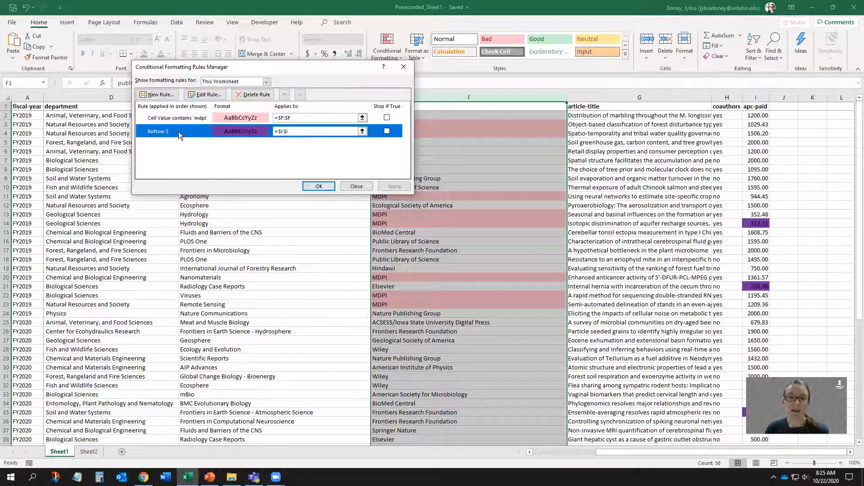
pyautogui.click(205, 95)
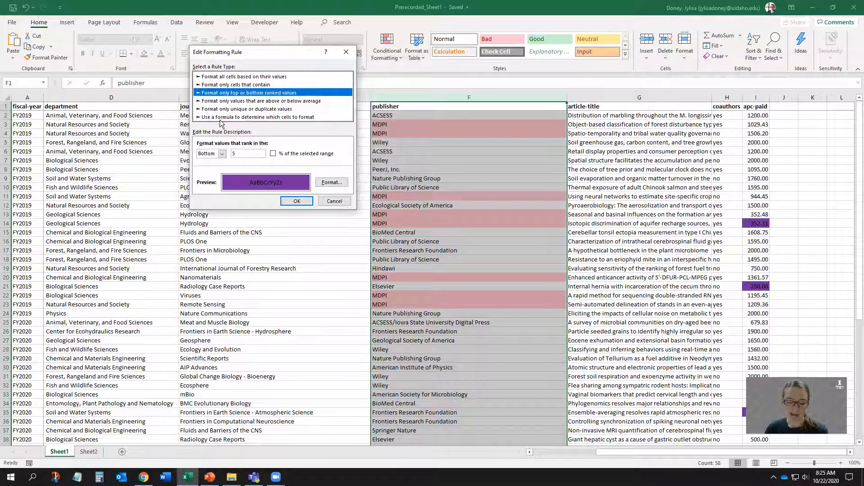
pyautogui.click(244, 153)
pyautogui.write('10')
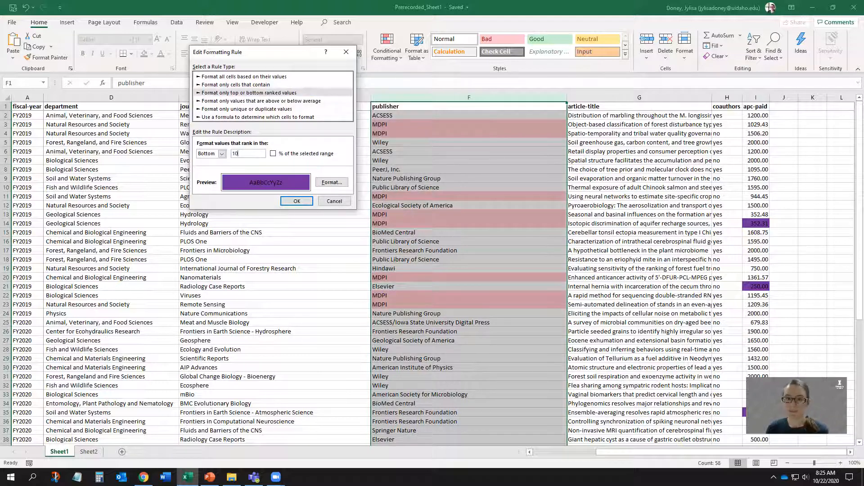
pyautogui.click(295, 201)
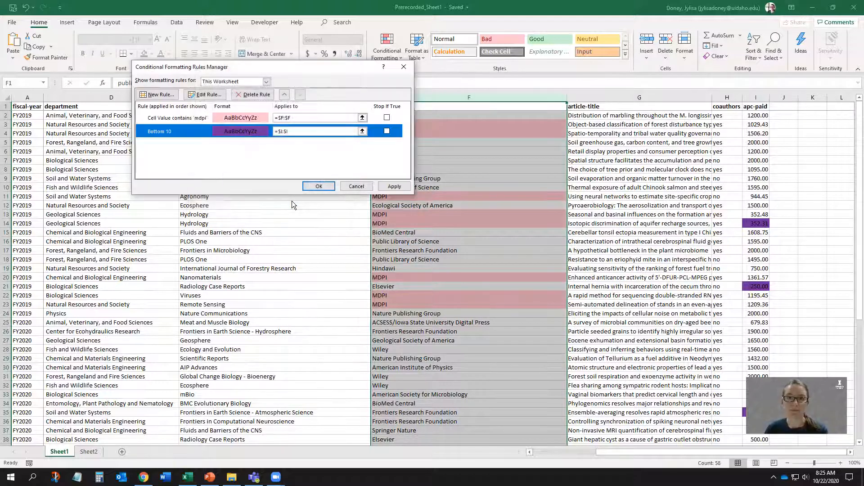
pyautogui.click(317, 186)
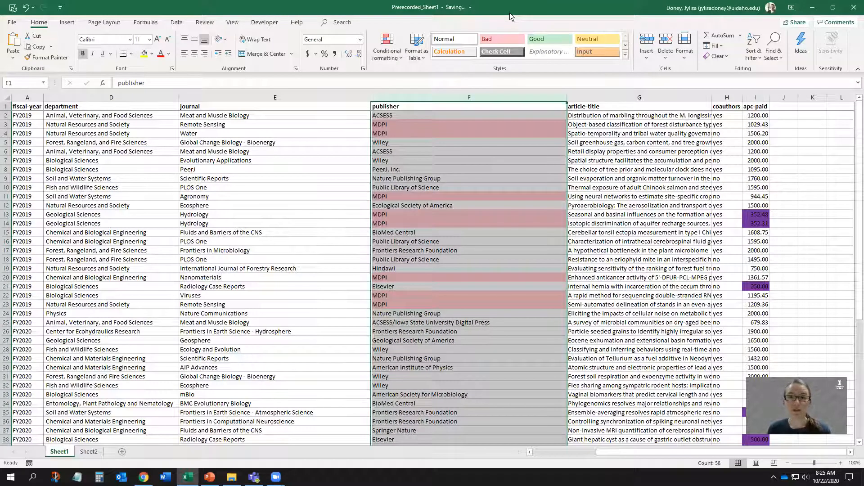
pyautogui.click(759, 97)
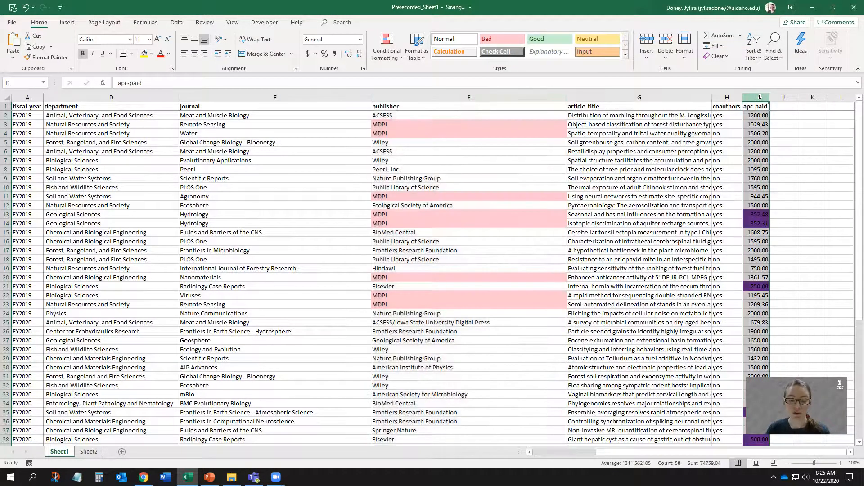
pyautogui.click(386, 57)
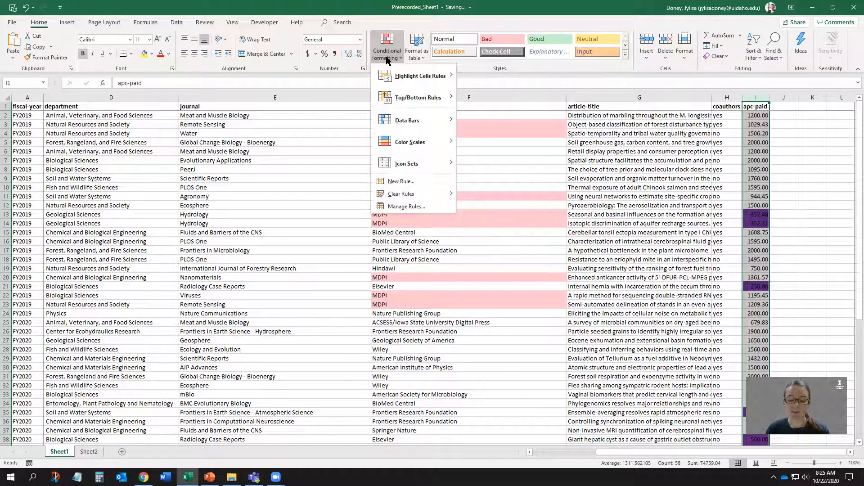
pyautogui.moveTo(414, 196)
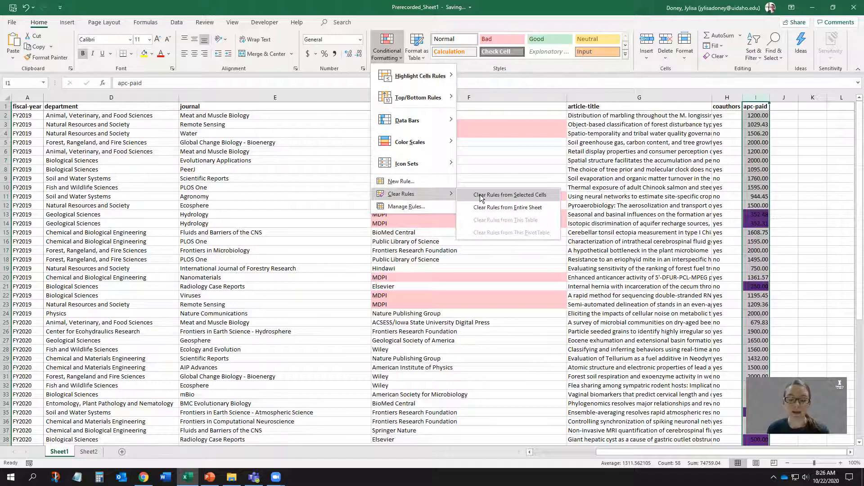
pyautogui.click(263, 137)
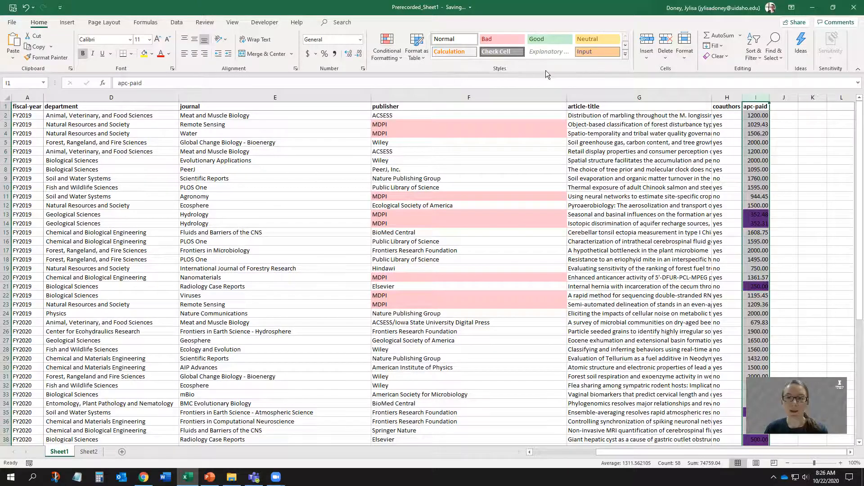
# Among this worksheet's conditional formatting rules, delete the publisher column's rule for cells containing "mdpi" and apply the change.
pyautogui.click(395, 57)
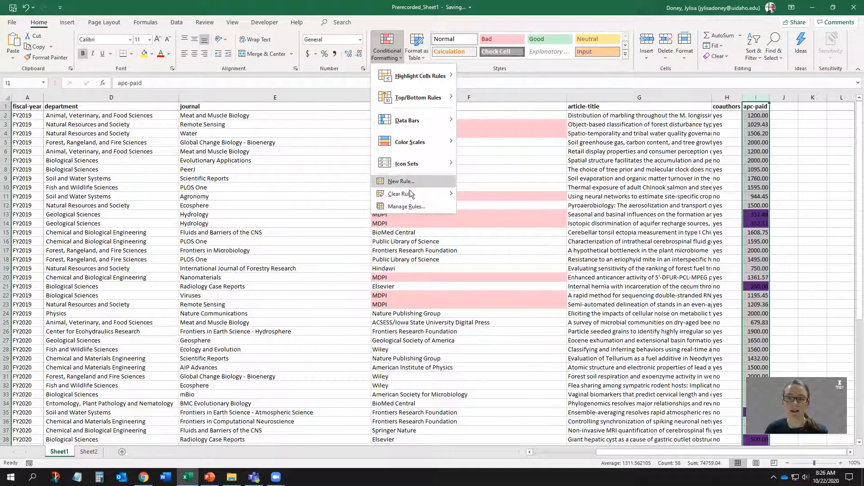
pyautogui.click(405, 206)
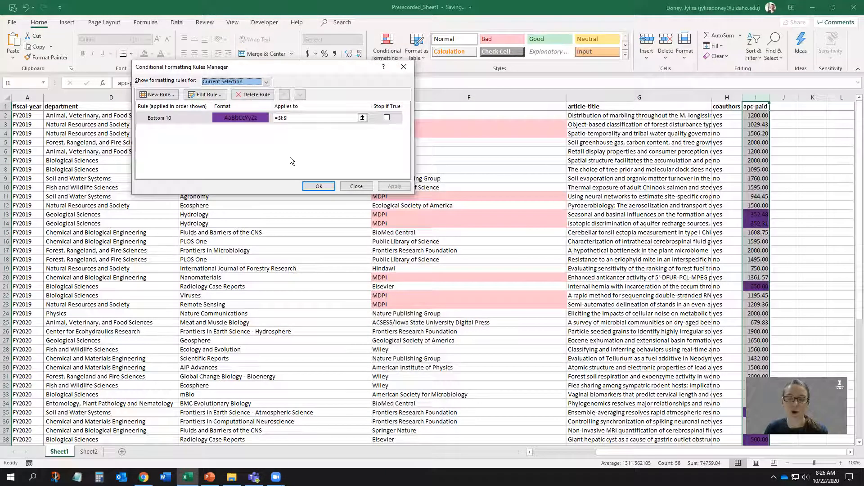
pyautogui.press('Down')
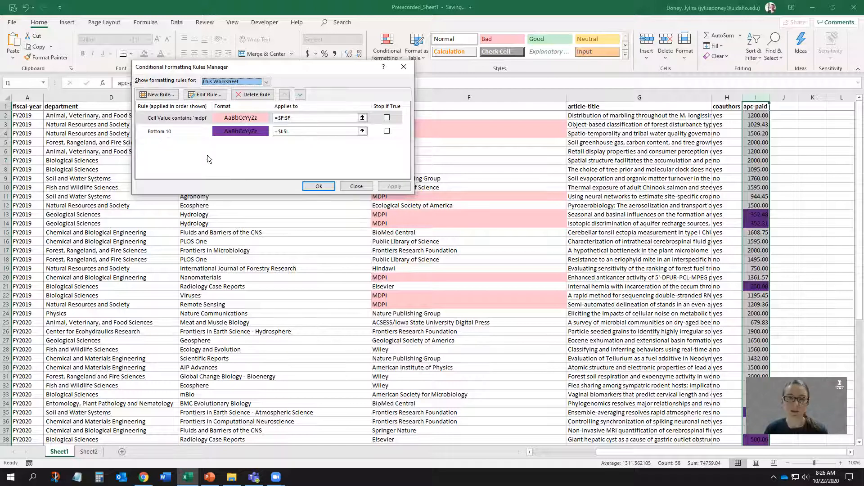
pyautogui.click(185, 120)
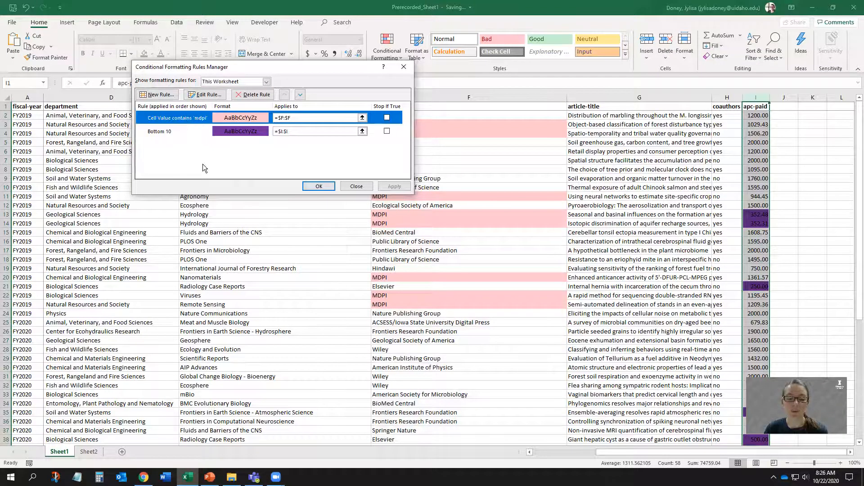
pyautogui.click(260, 95)
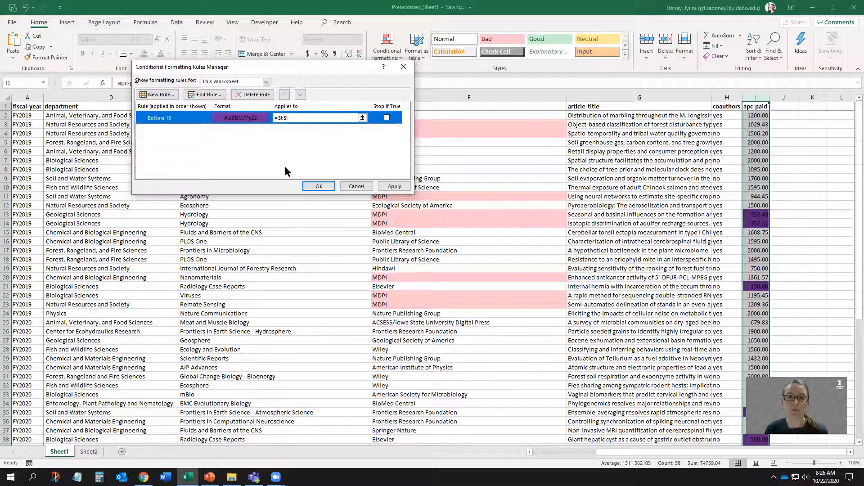
pyautogui.click(318, 187)
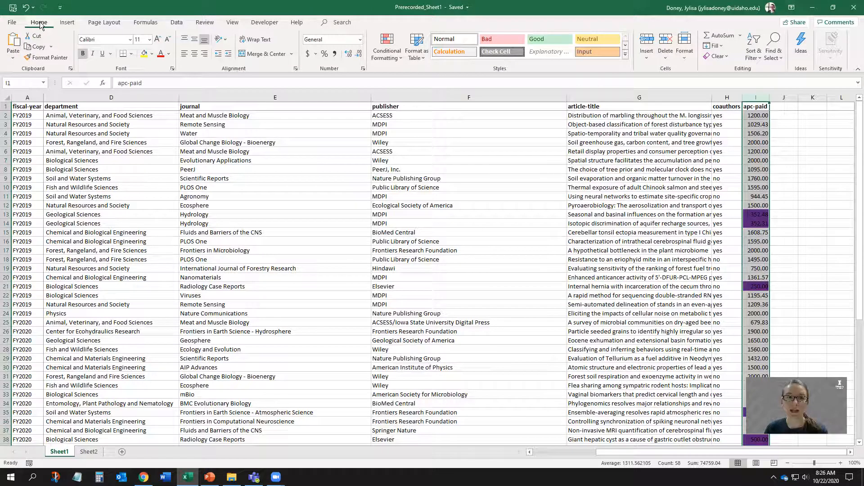
# Clear all conditional formatting rules from the entire sheet.
pyautogui.click(390, 59)
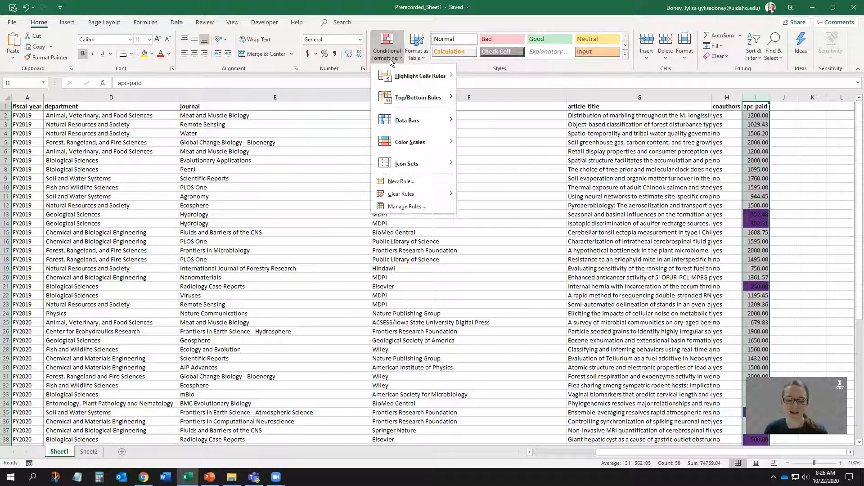
pyautogui.moveTo(411, 196)
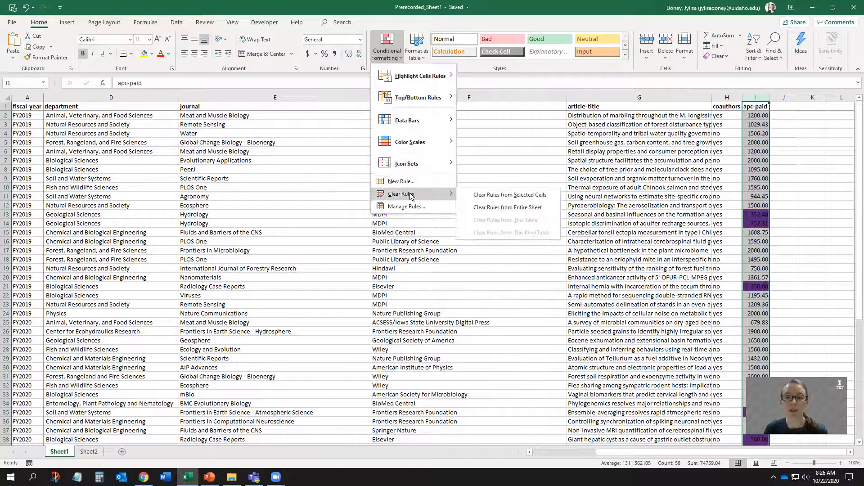
pyautogui.click(477, 210)
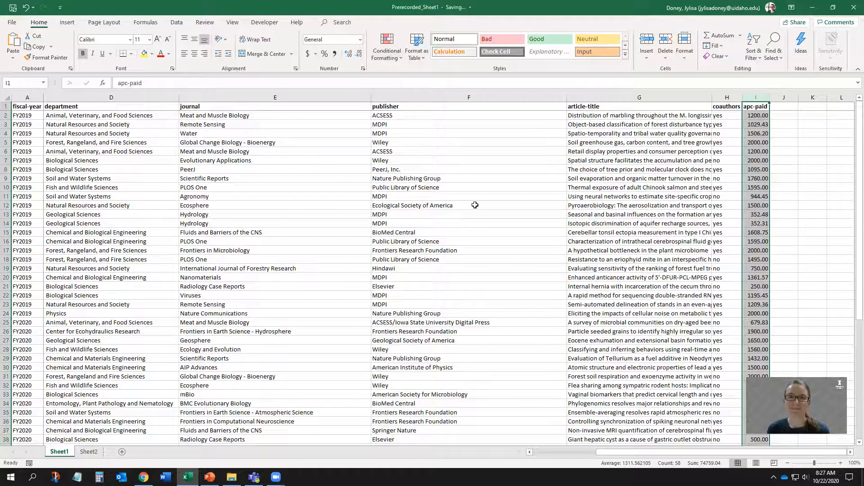
pyautogui.hotkey('alt', 'Tab')
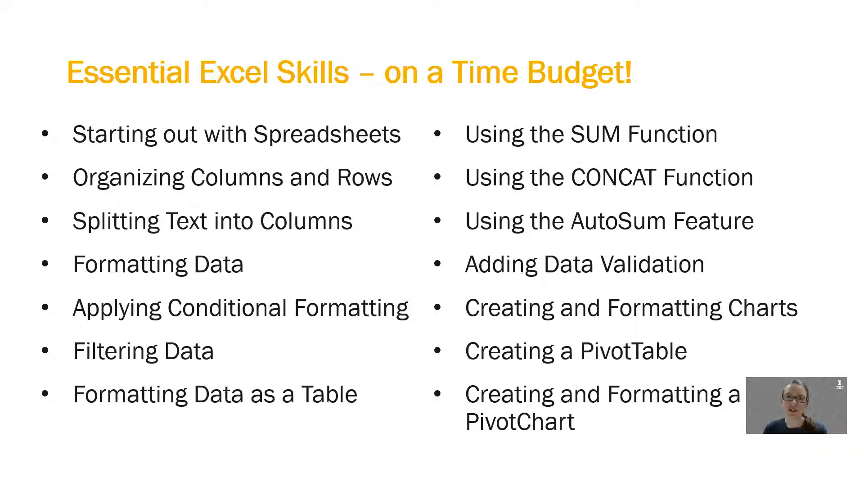